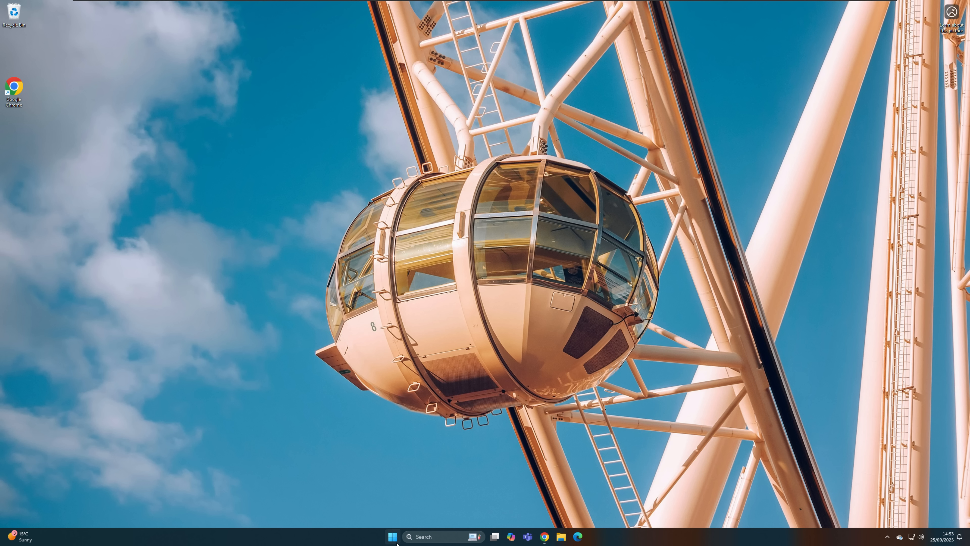
Open the Windows Settings system information page and check the installed Windows version under Windows specifications
left_click(393, 536)
left_click(574, 314)
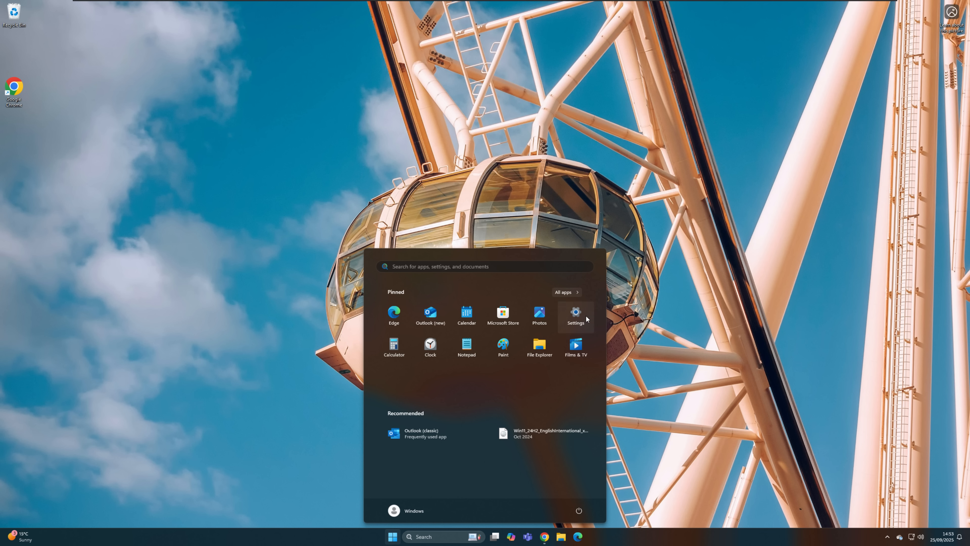
left_click(99, 144)
scroll(213, 217, "down", 10)
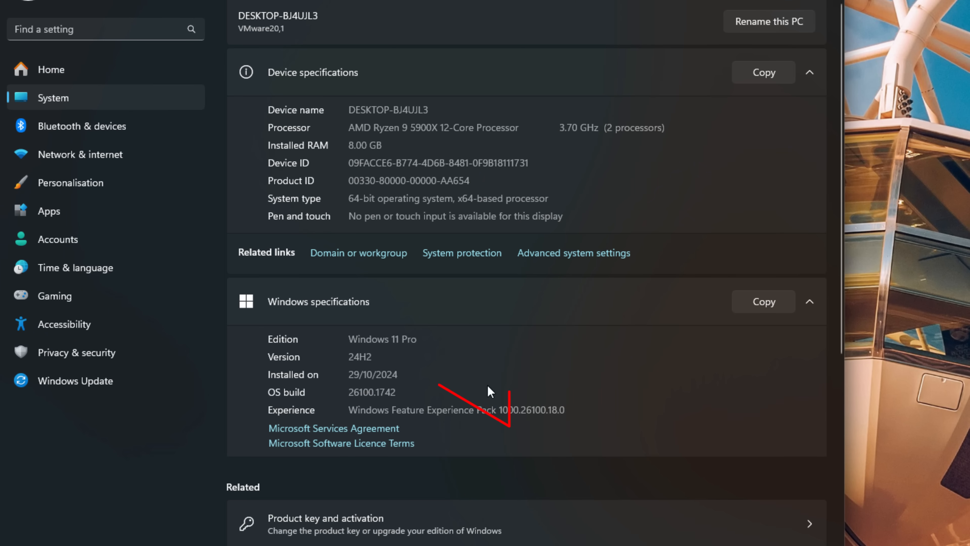
left_click_drag(403, 336, 379, 336)
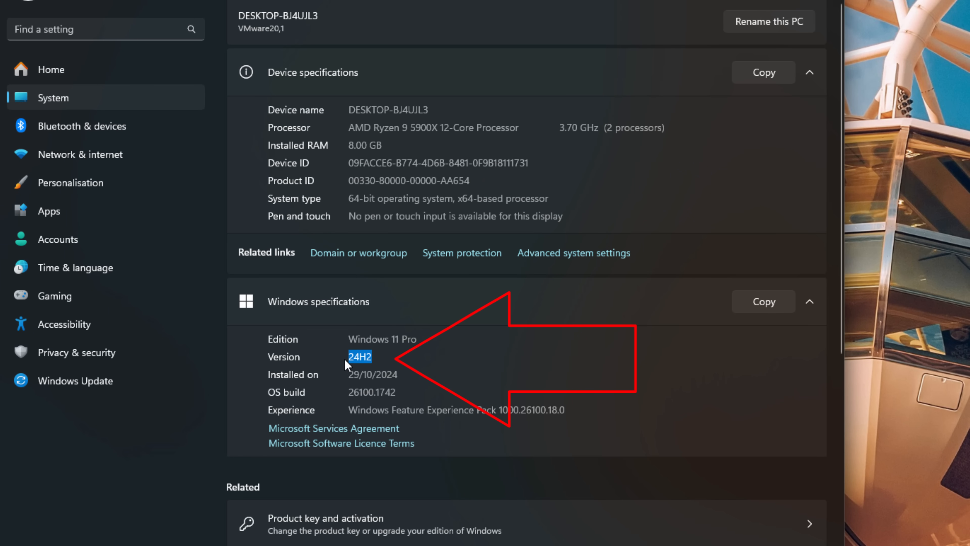
left_click(448, 348)
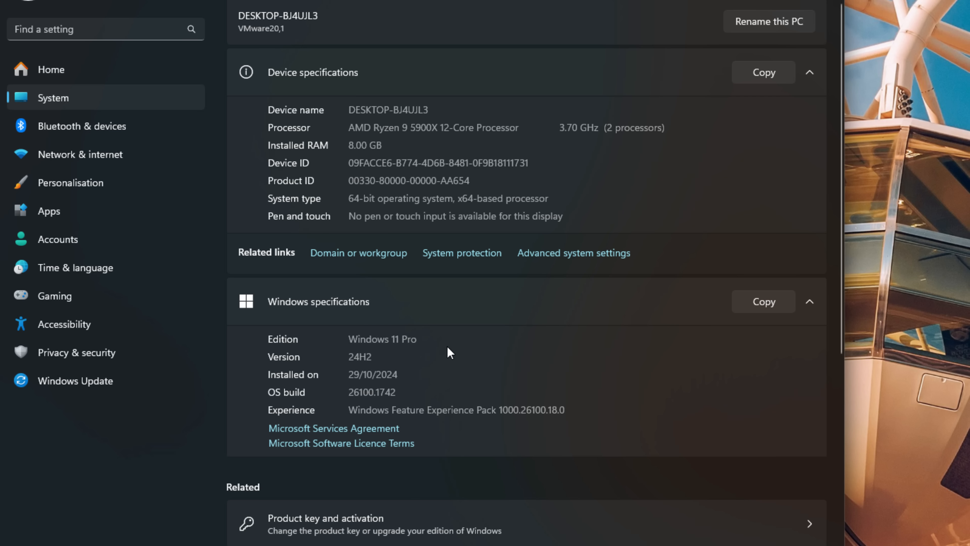
Check Windows Update for available version updates, return to the System page and close Settings
left_click(78, 385)
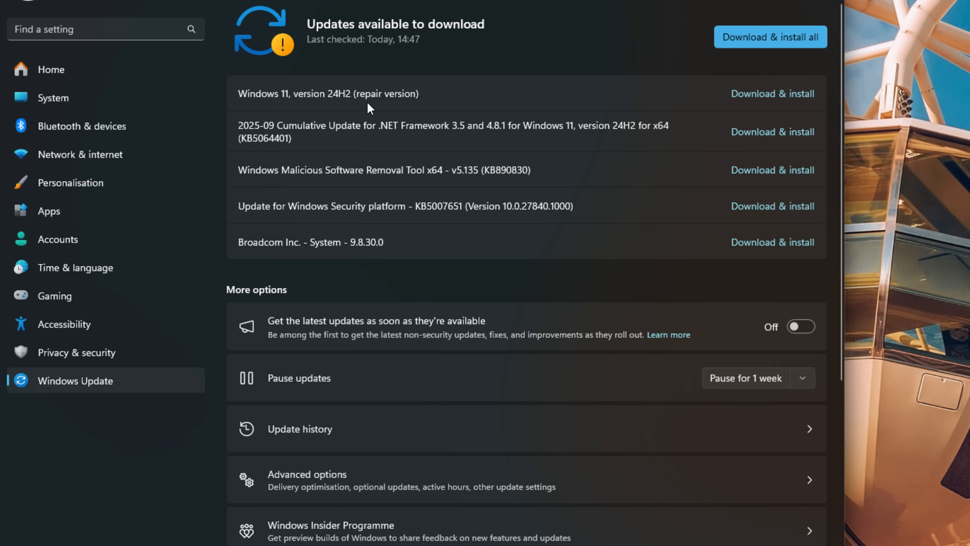
left_click(87, 97)
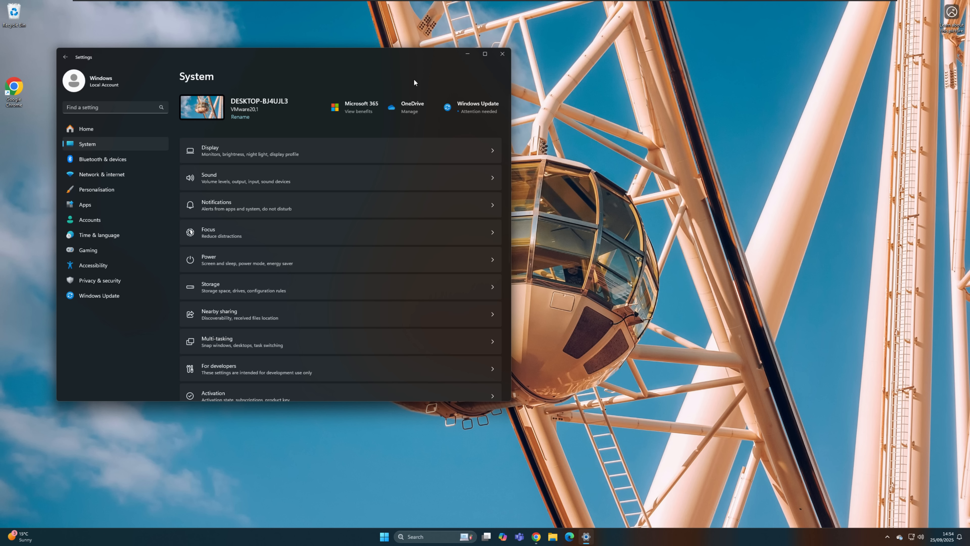
left_click(502, 54)
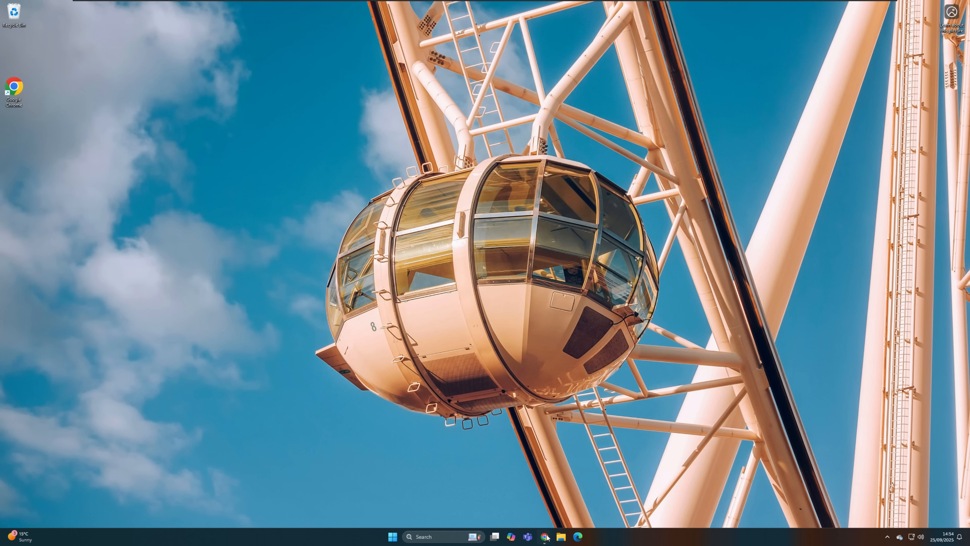
Switch to Chrome and find the Windows 11 version 25H2 ISO download table in the Windows Central article
mouse_move(544, 537)
left_click(532, 506)
scroll(380, 281, "up", 10)
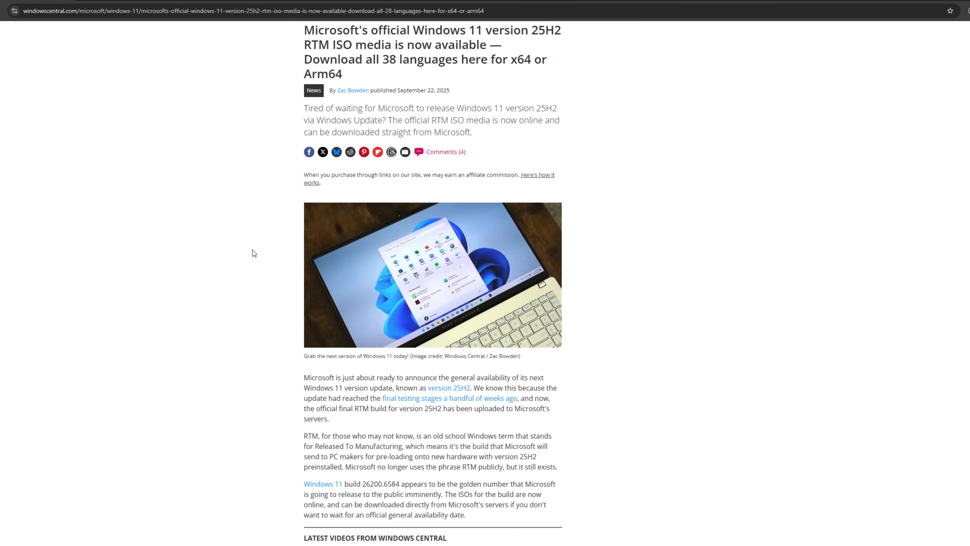
scroll(250, 244, "down", 6)
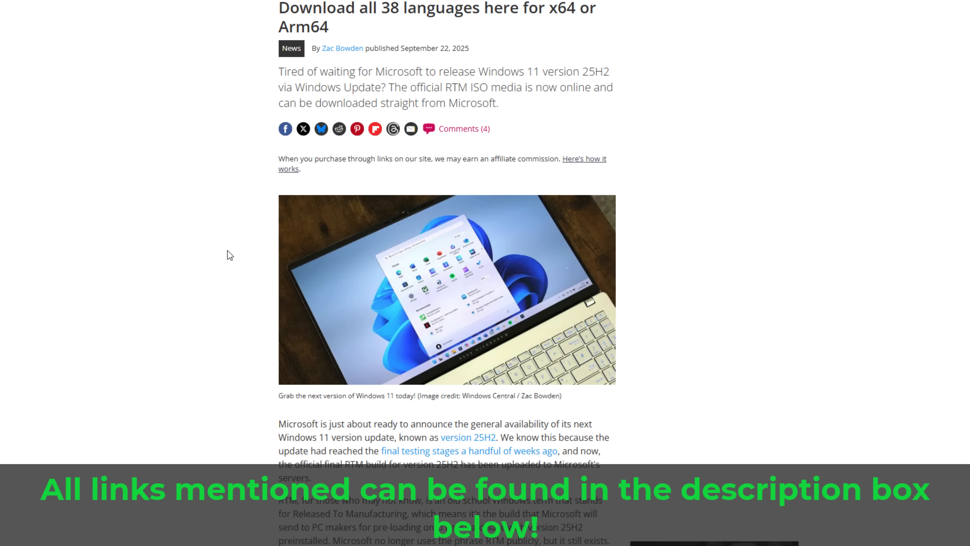
scroll(228, 250, "down", 18)
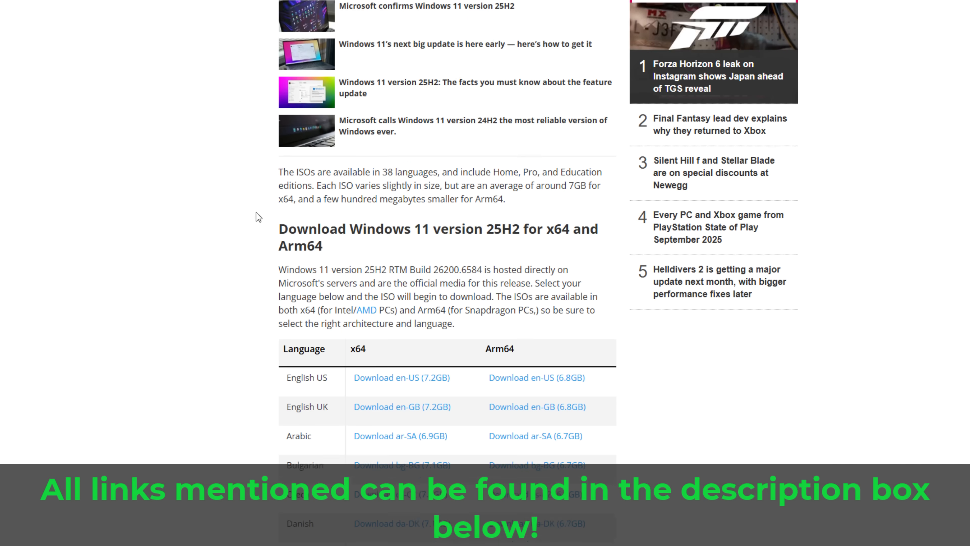
scroll(249, 224, "down", 3)
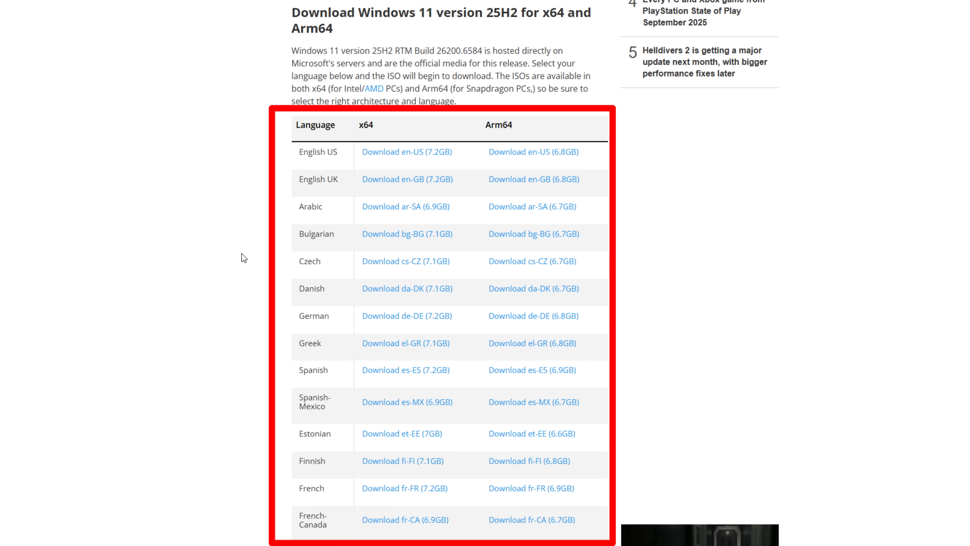
Examine the English US and English UK language entries in the ISO download table
left_click_drag(299, 155, 339, 154)
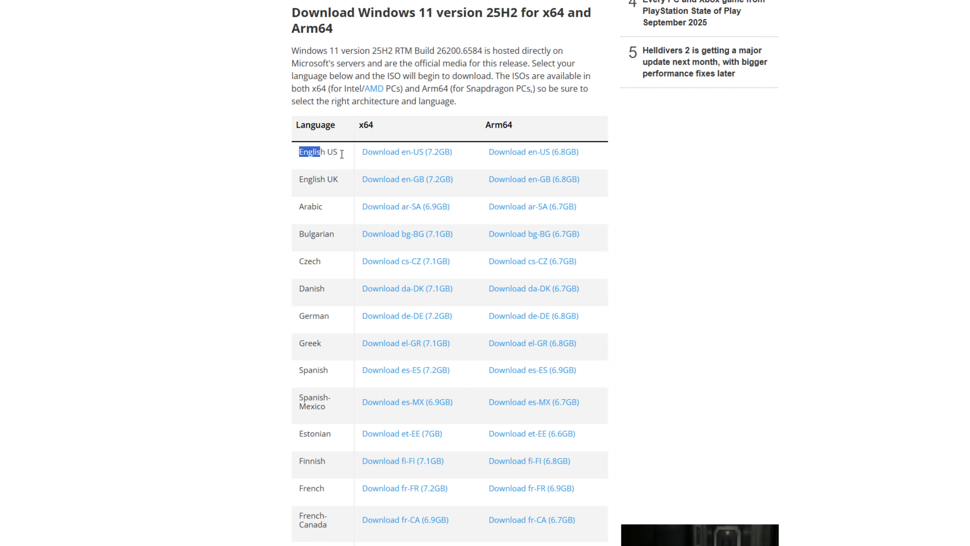
left_click_drag(302, 184, 346, 184)
left_click(258, 206)
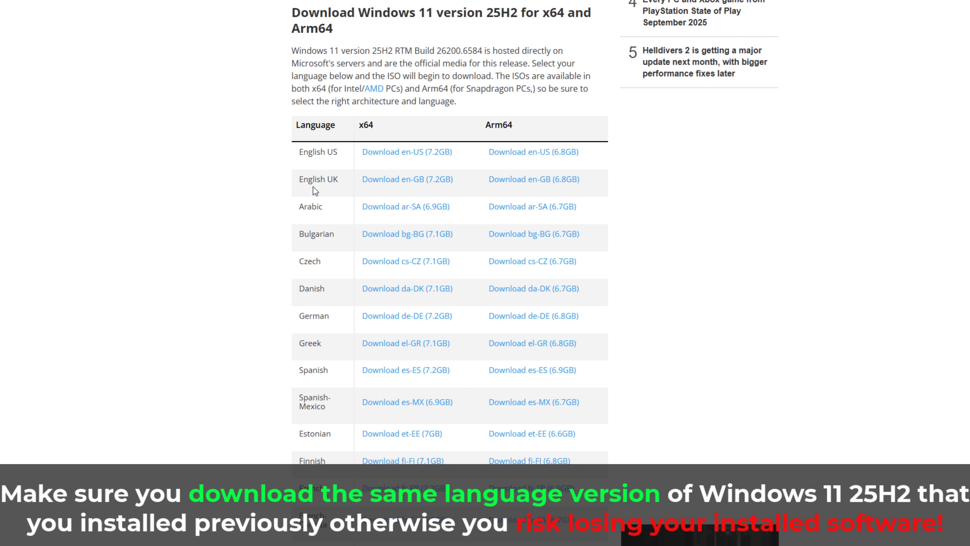
left_click_drag(298, 183, 338, 182)
left_click(382, 190)
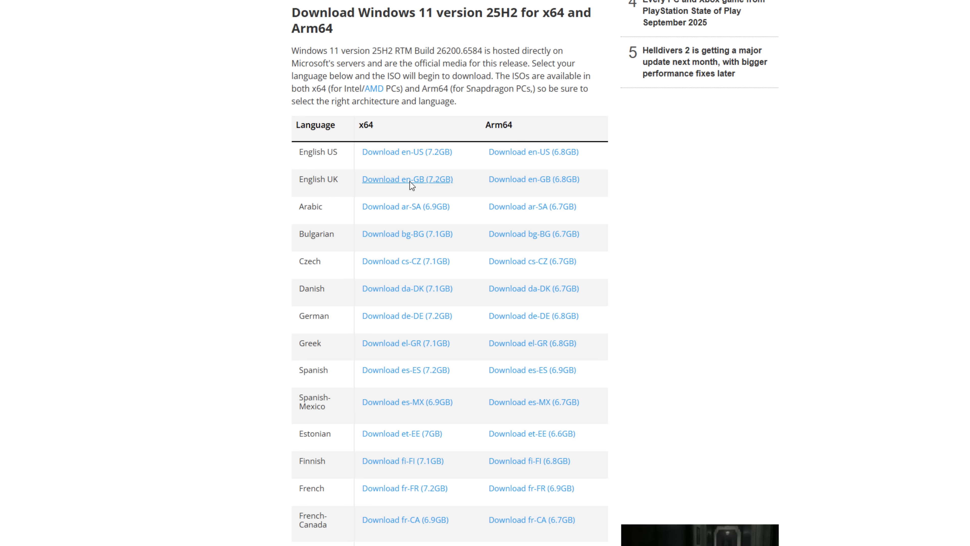
Copy the address of the x64 English UK (en-GB) ISO download link and paste it into a new tab's address
right_click(419, 181)
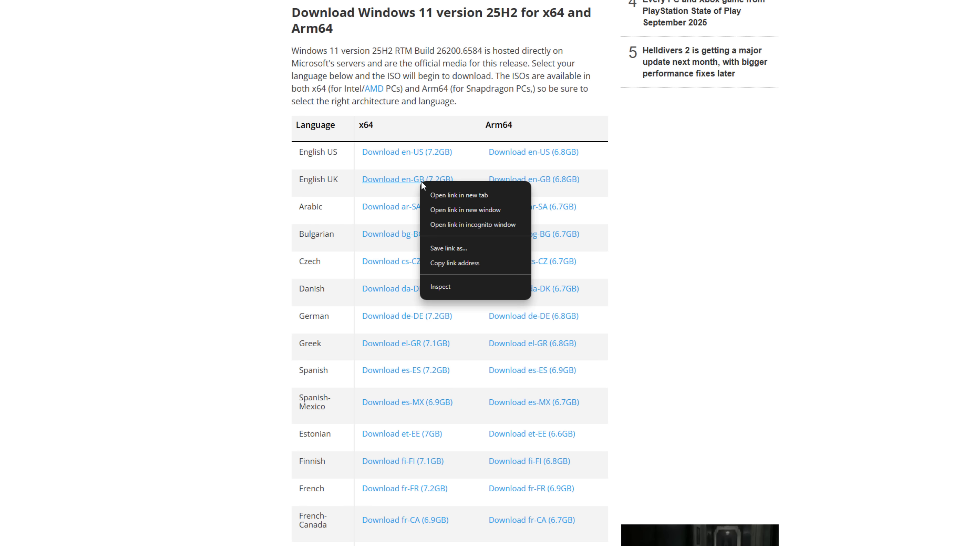
left_click(463, 263)
left_click(498, 15)
type("https://software-static.download.prss.microsoft.com/dbazure/888969d5-f34g-4e03-ac9d-1f9786c66749/26200.6584.250915-1905.25h2_ge_release_svc_refresh_CLIENT_CONSUMER_x64FRE_en-gb.iso")
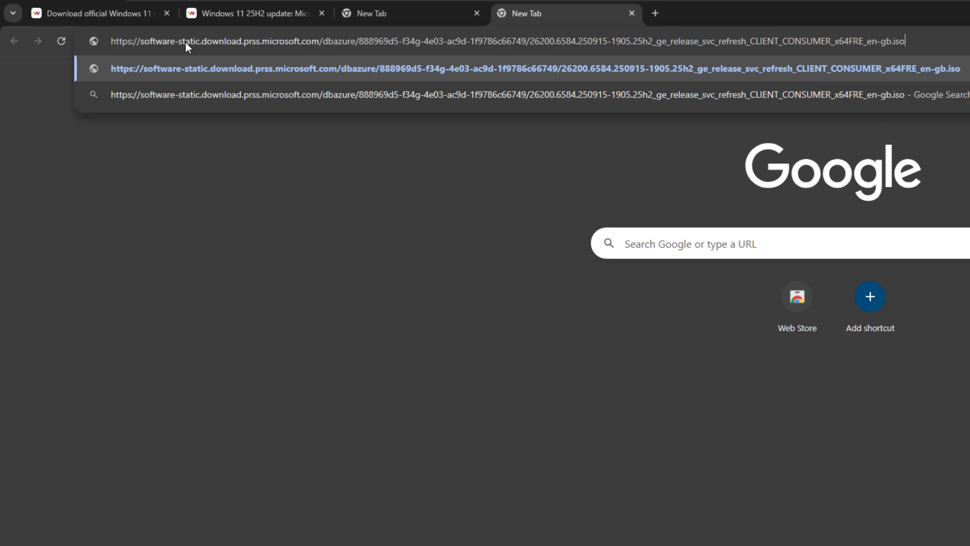
left_click_drag(262, 42, 318, 45)
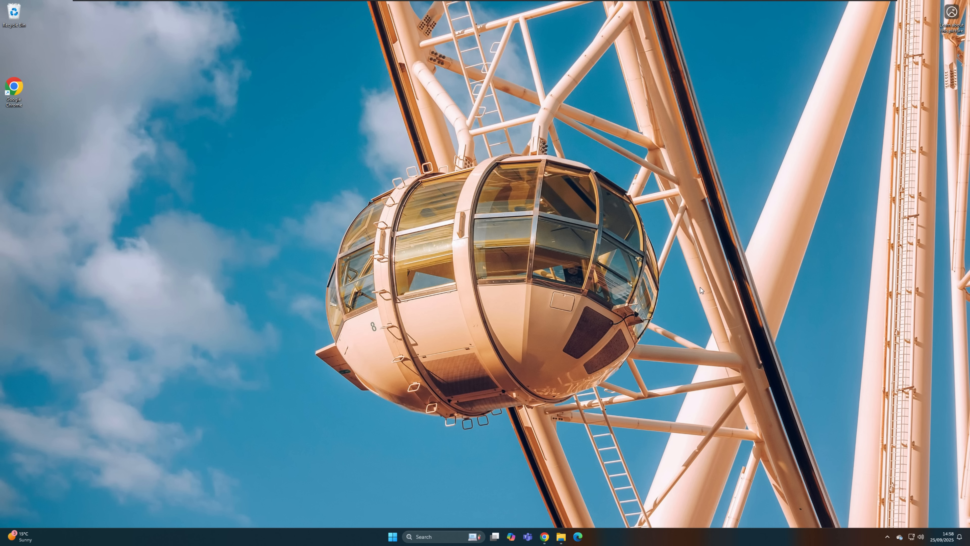
Switch to File Explorer, open the Downloads folder and widen the Name column to show more of the ISO's file name
left_click(561, 537)
left_click(185, 214)
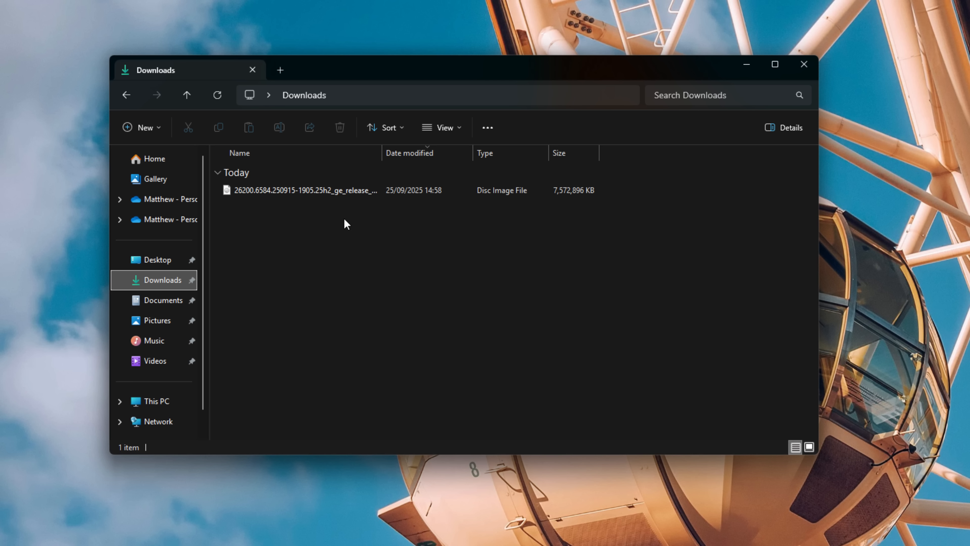
left_click(282, 159)
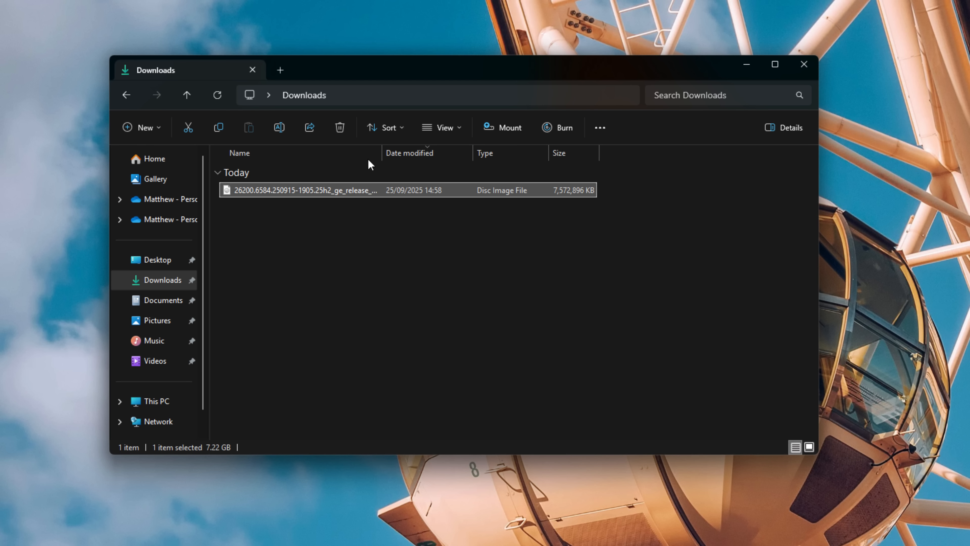
left_click_drag(383, 151, 518, 157)
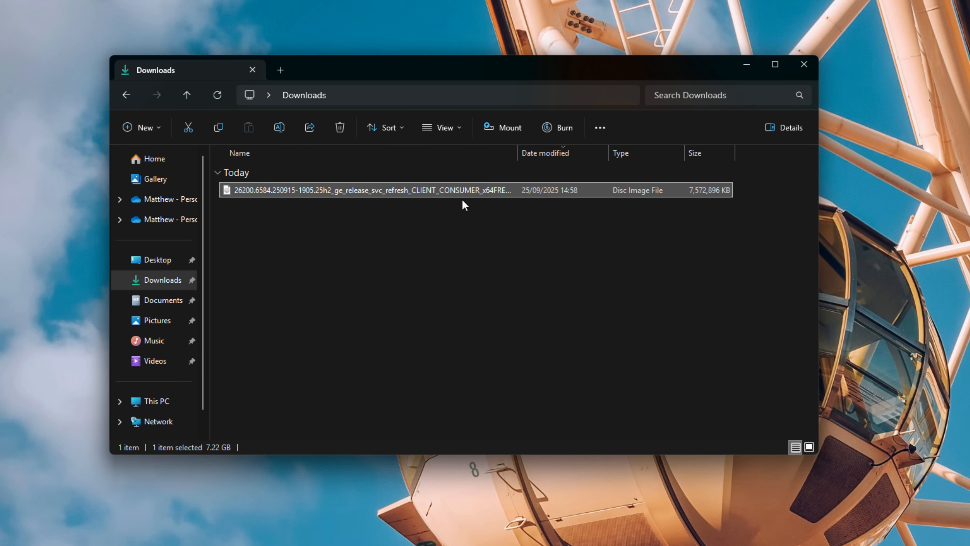
Mount the downloaded Windows 11 25H2 disc image and allow the file to open
right_click(313, 189)
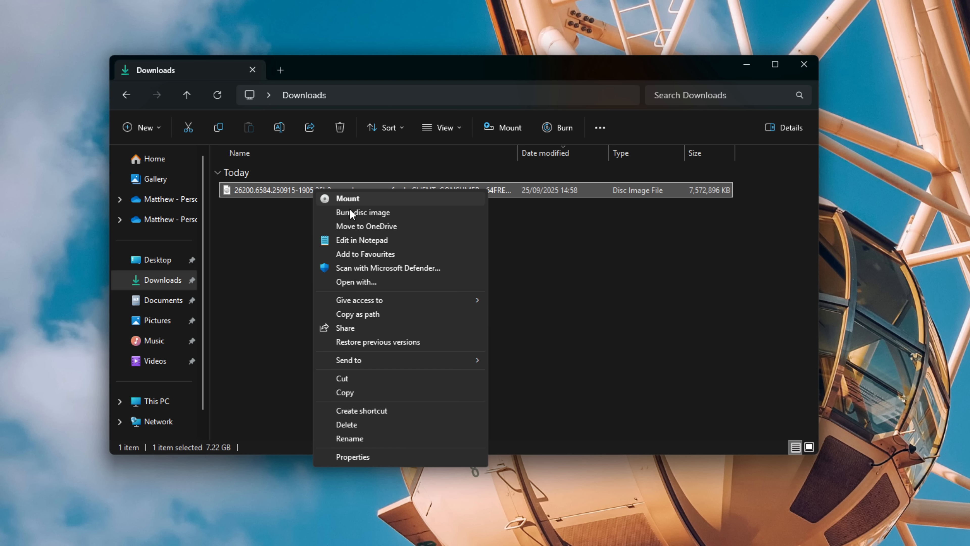
left_click(348, 199)
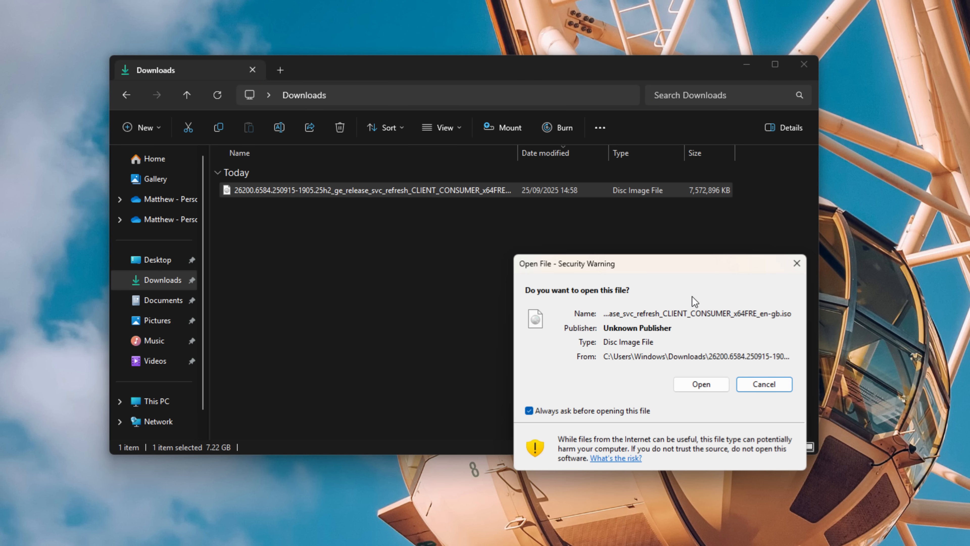
left_click(702, 384)
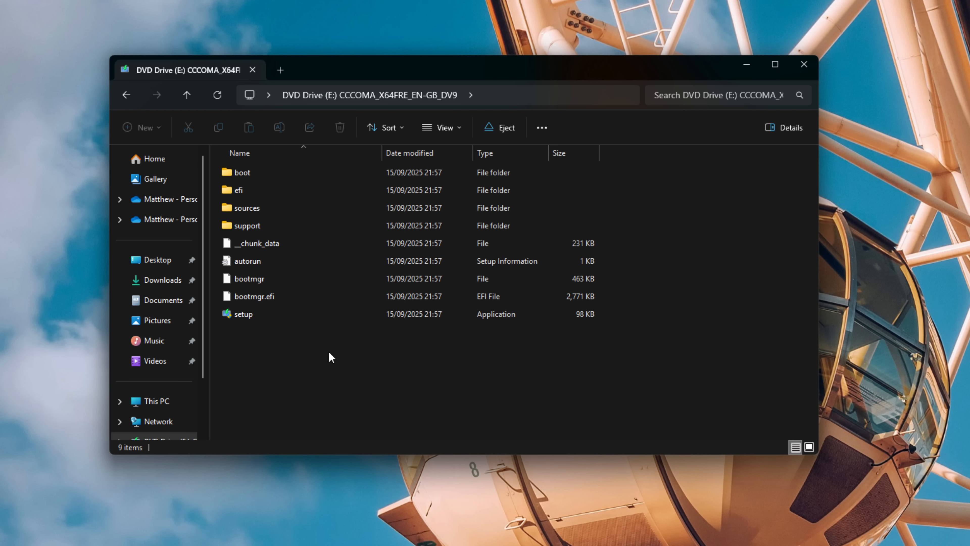
Run setup from the mounted DVD drive, allow it to make changes to the device, and close the folder window
left_click(247, 321)
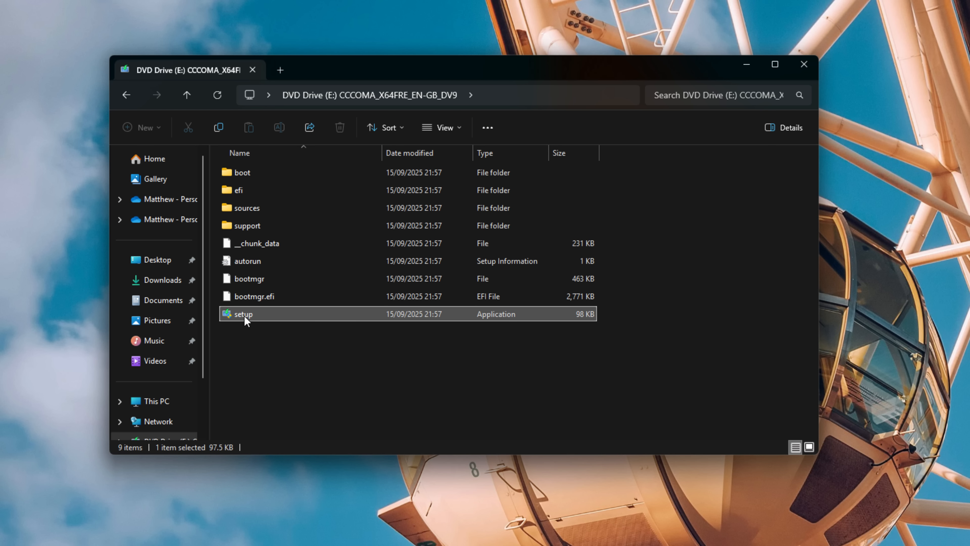
double_click(248, 319)
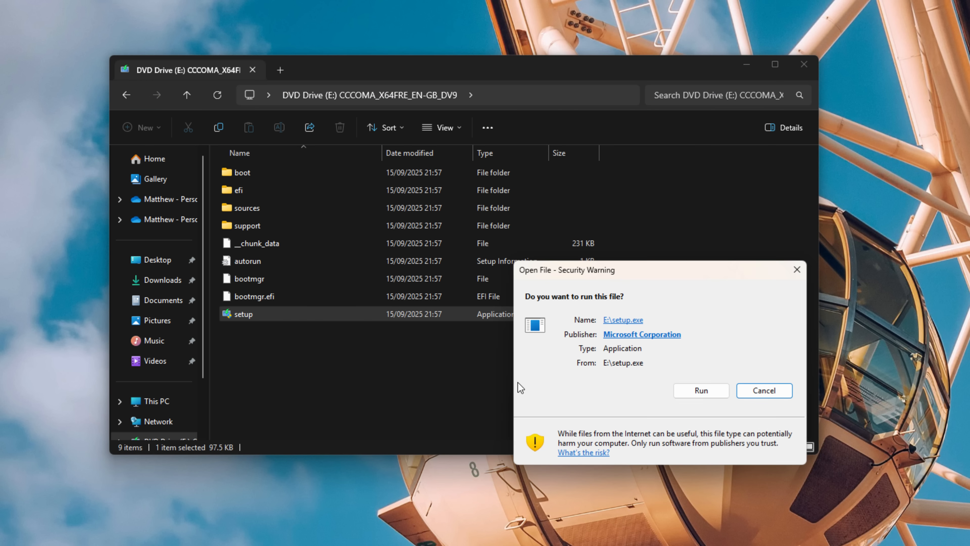
left_click(705, 392)
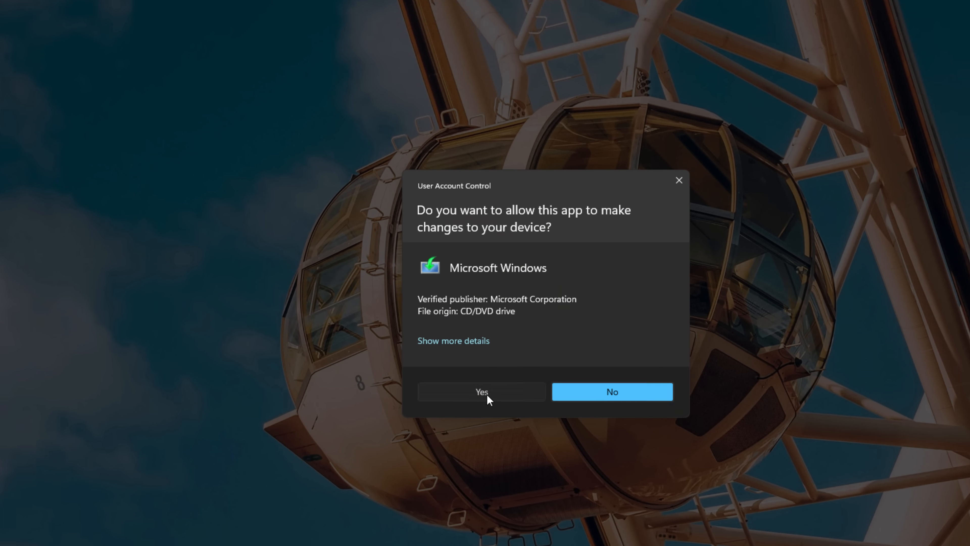
left_click(447, 363)
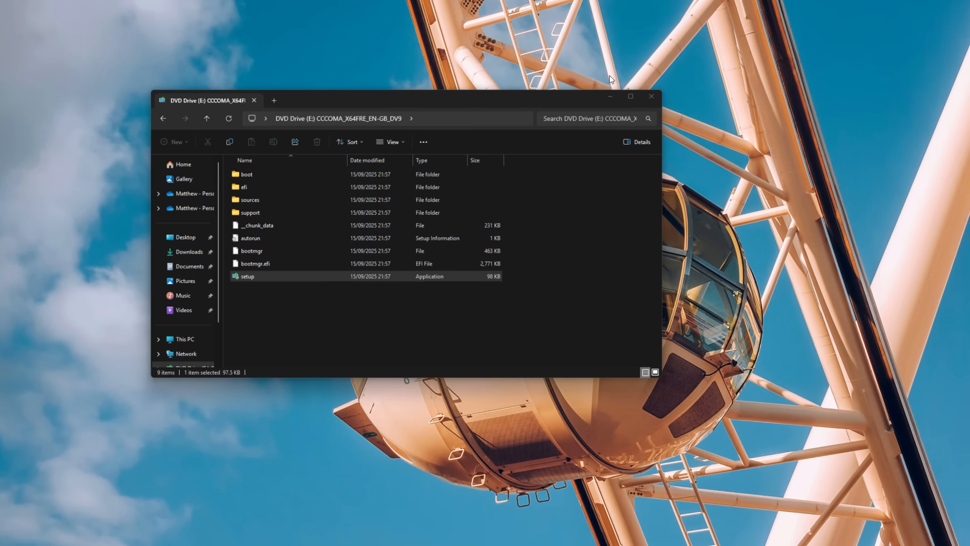
left_click(732, 60)
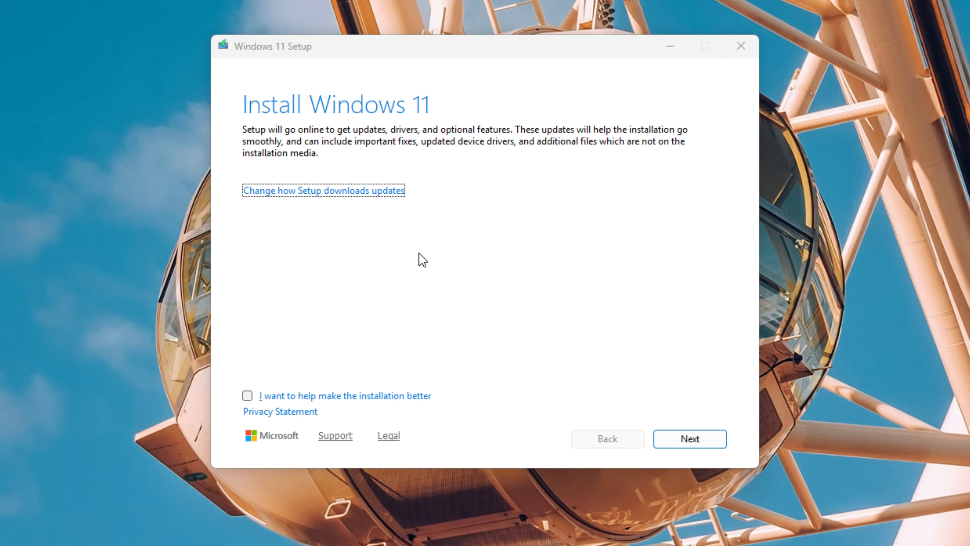
Set Windows 11 Setup to download updates "Not right now" and accept the licence terms
left_click(320, 193)
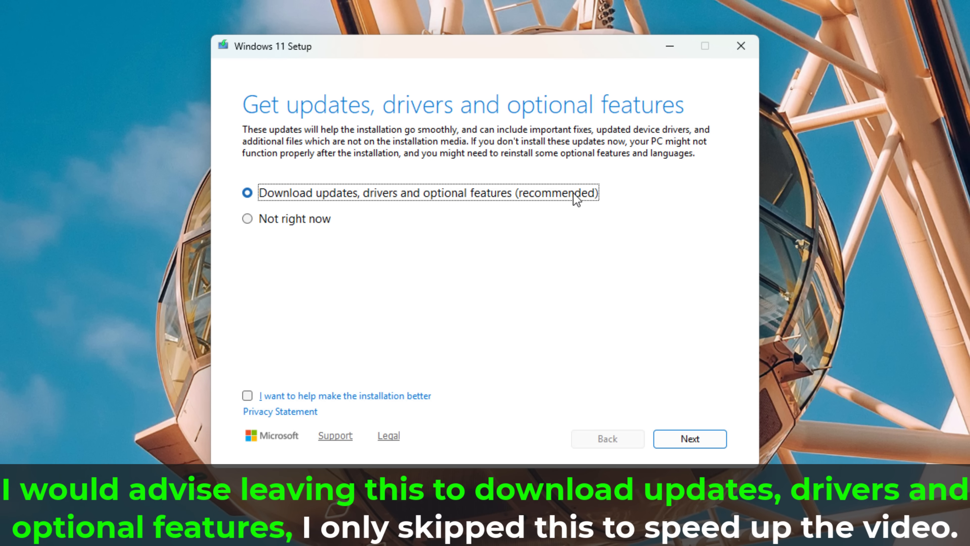
left_click(251, 221)
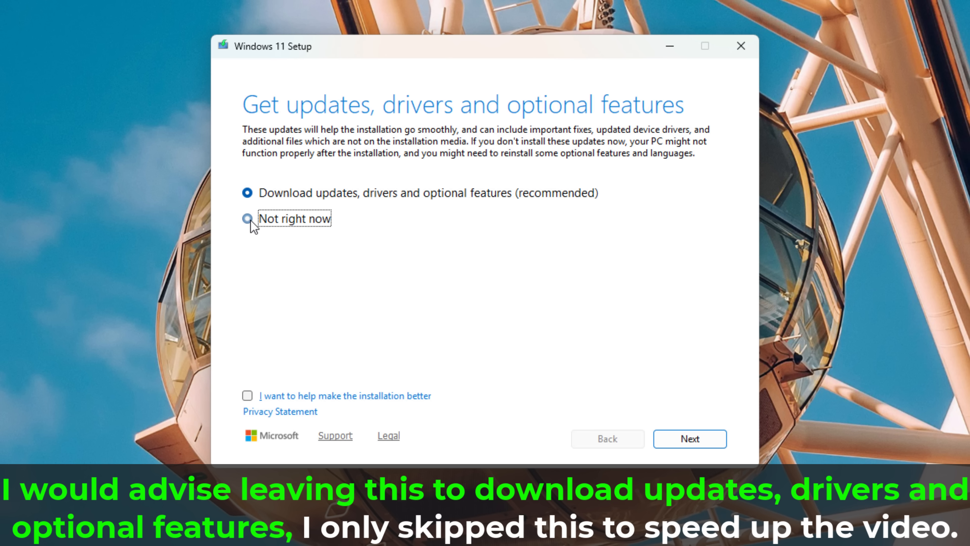
left_click(690, 440)
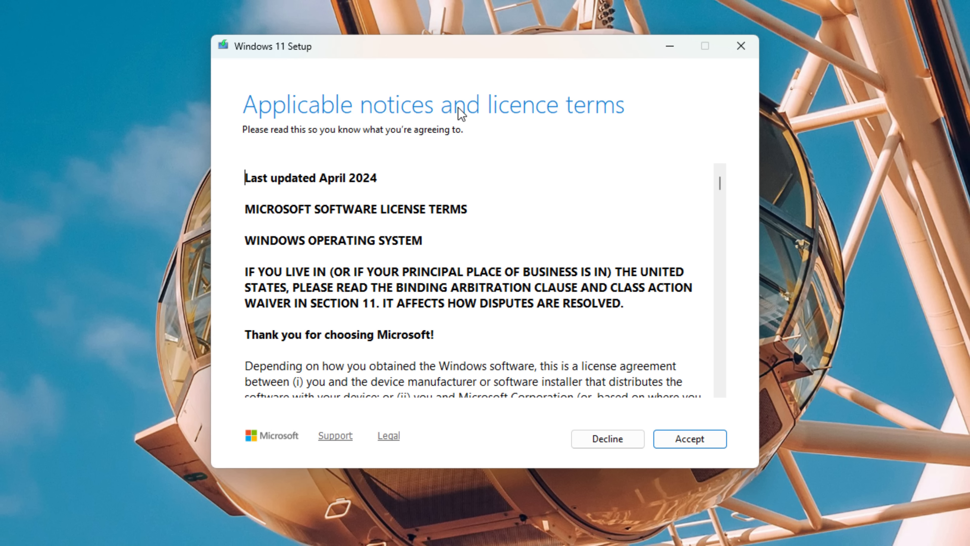
left_click_drag(433, 48, 397, 25)
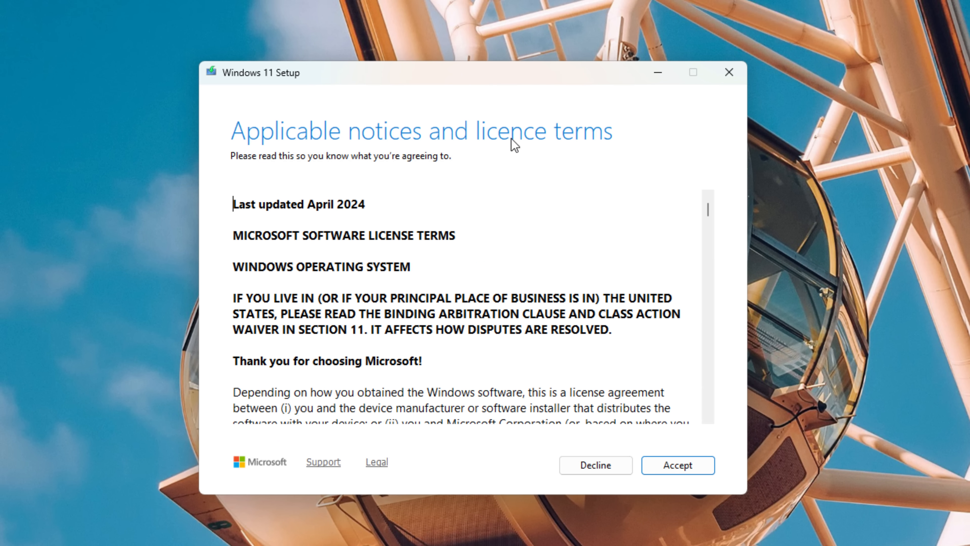
left_click(692, 467)
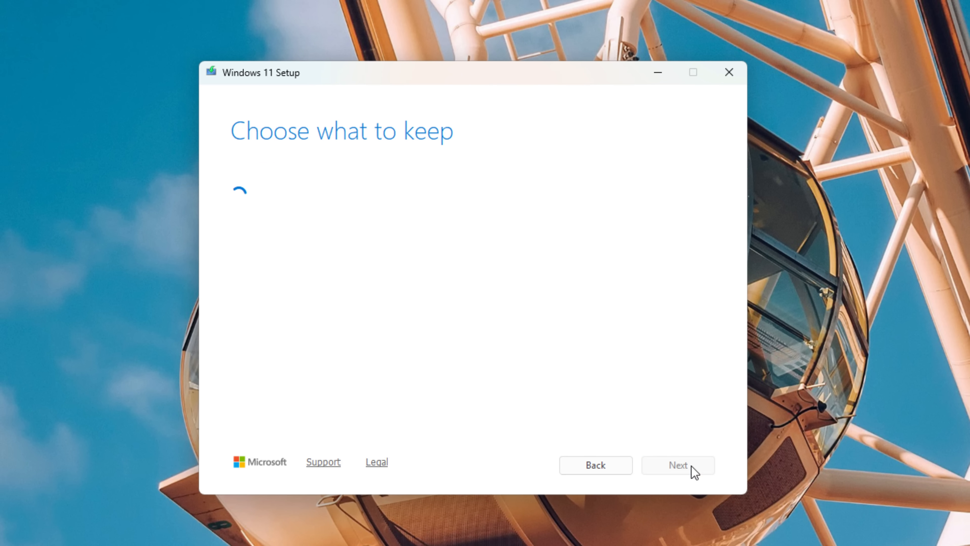